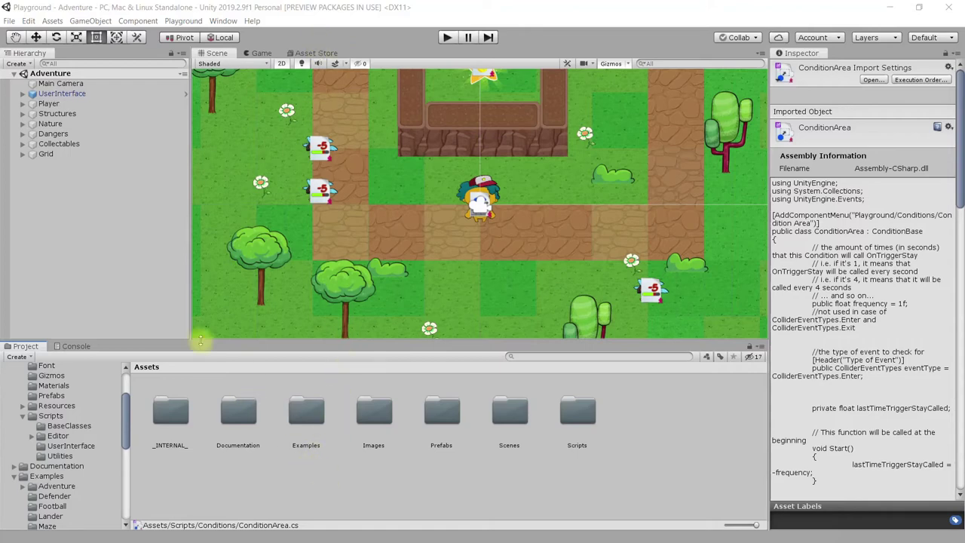
Create a new untitled scene from File > New Scene, containing only the Main Camera.
{"action": "left_click", "coordinate": [7, 21]}
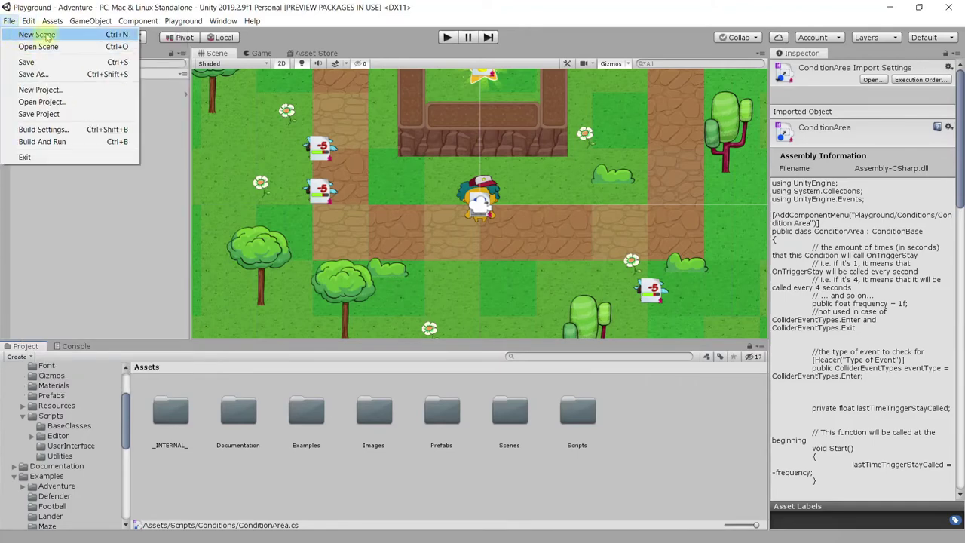
{"action": "left_click", "coordinate": [38, 34]}
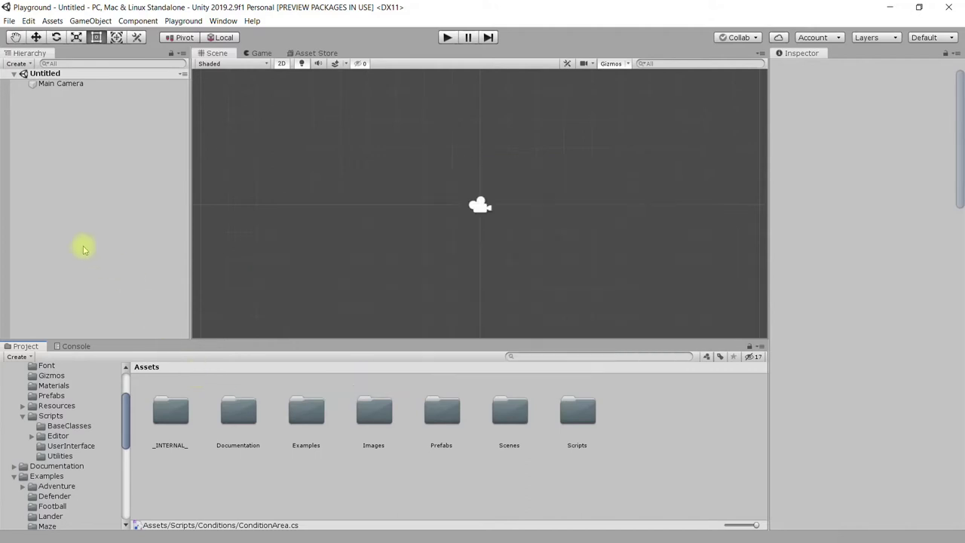
Save the untitled scene into the Scenes folder under the file name 'SpaseSheep'.
{"action": "left_click", "coordinate": [9, 22]}
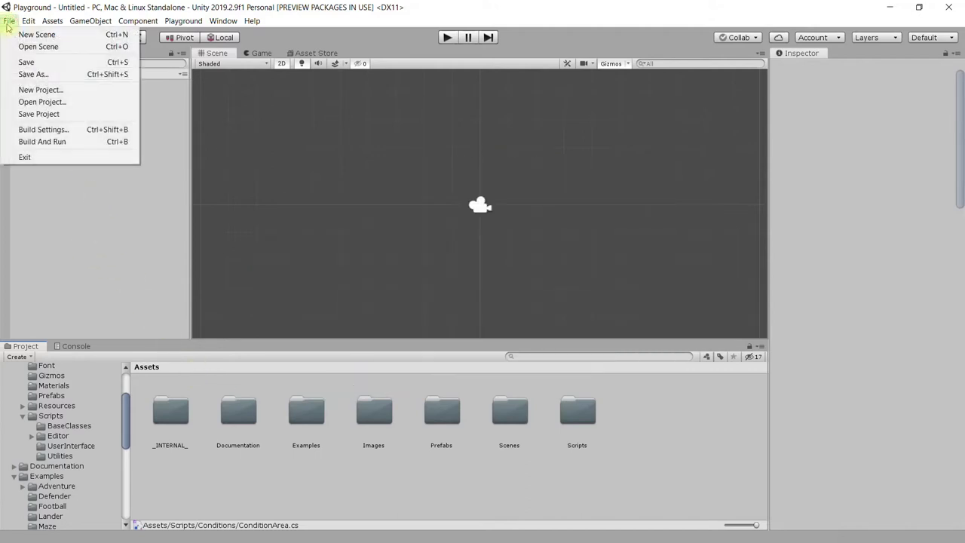
{"action": "left_click", "coordinate": [32, 61]}
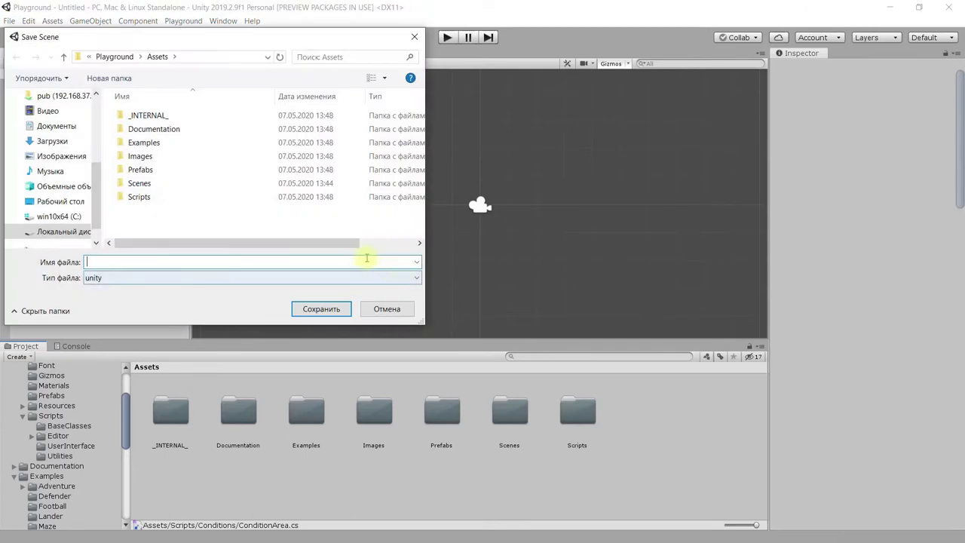
{"action": "double_click", "coordinate": [140, 183]}
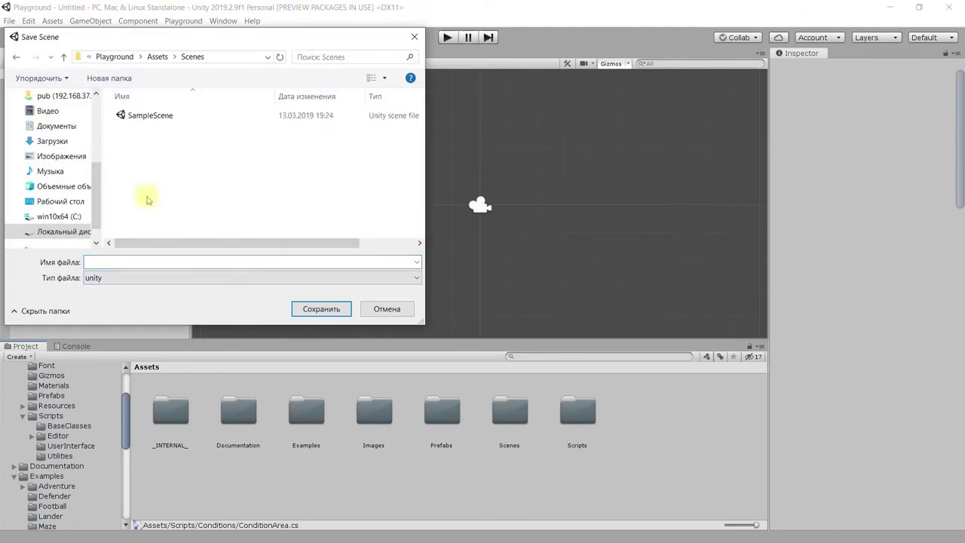
{"action": "left_click", "coordinate": [175, 262]}
{"action": "type", "text": "SpaseSheep"}
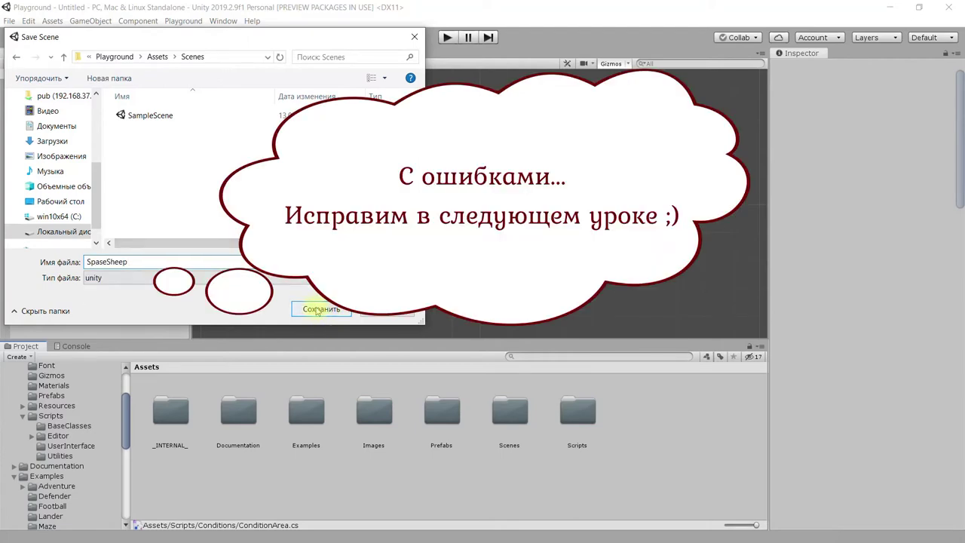
{"action": "left_click", "coordinate": [315, 308]}
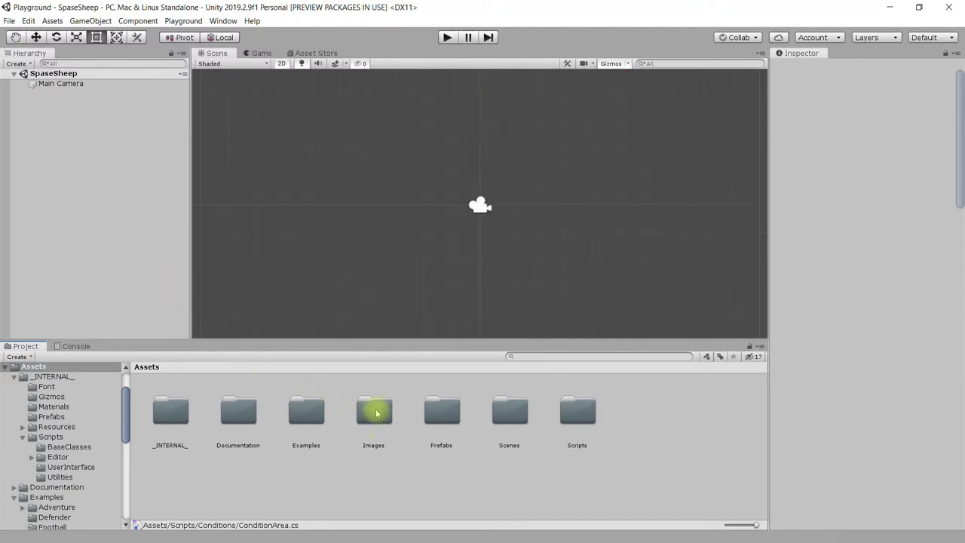
Open Images > Backgrounds in the Project panel and select the BG_Space sprite.
{"action": "double_click", "coordinate": [376, 412]}
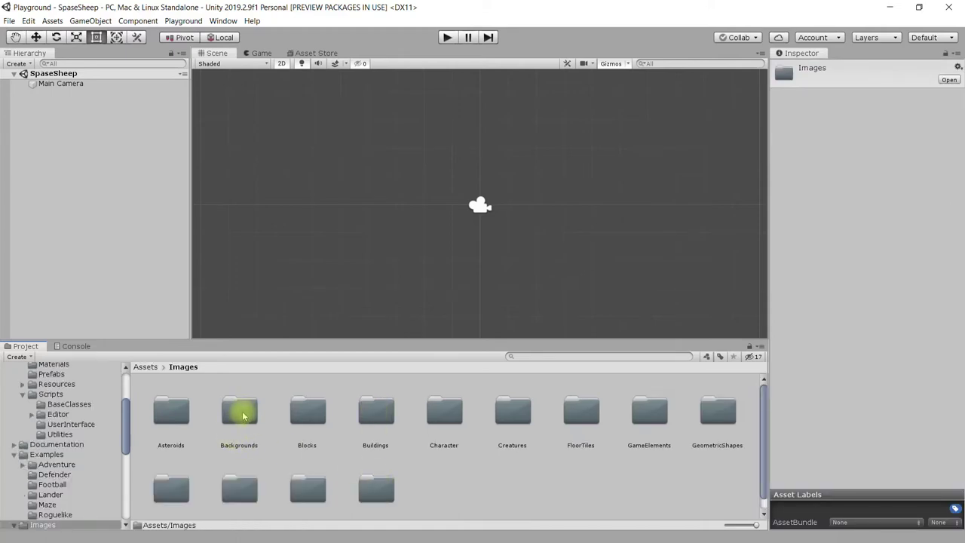
{"action": "double_click", "coordinate": [243, 416]}
{"action": "left_click", "coordinate": [298, 434]}
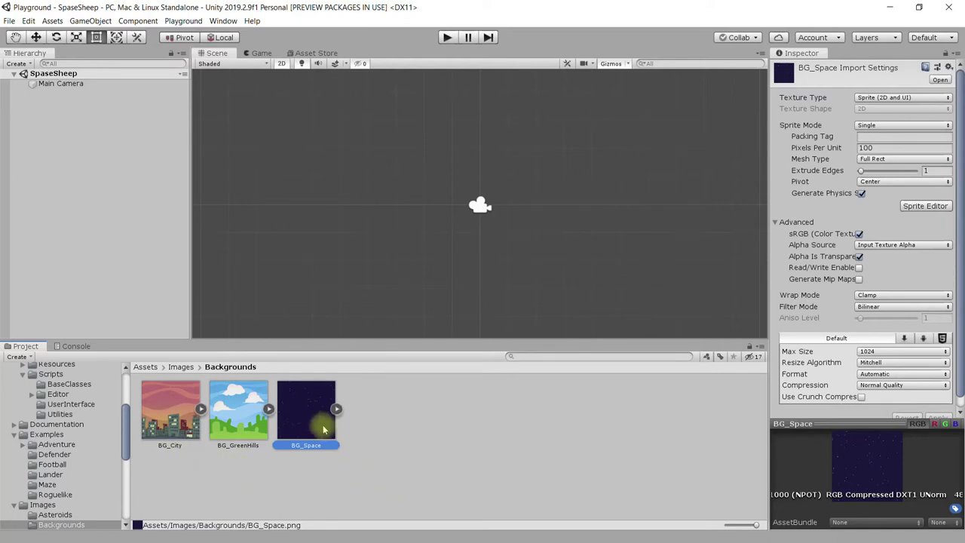
Drag BG_Space into the Hierarchy and confirm its Transform position reads 0, 0, 0.
{"action": "mouse_move", "coordinate": [295, 421]}
{"action": "left_mouse_down"}
{"action": "mouse_move", "coordinate": [434, 196]}
{"action": "mouse_move", "coordinate": [44, 121]}
{"action": "left_mouse_up"}
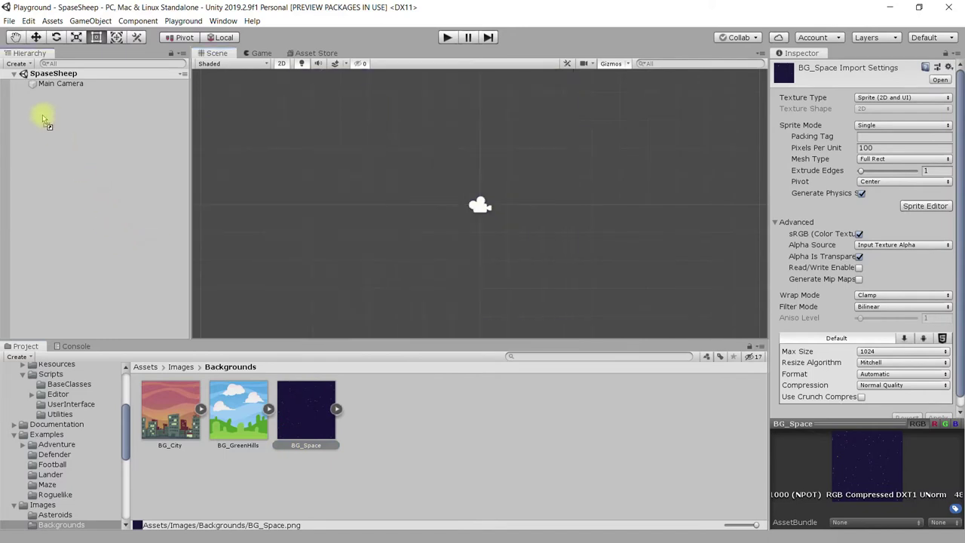
{"action": "left_click_drag", "start_coordinate": [38, 110], "coordinate": [34, 101]}
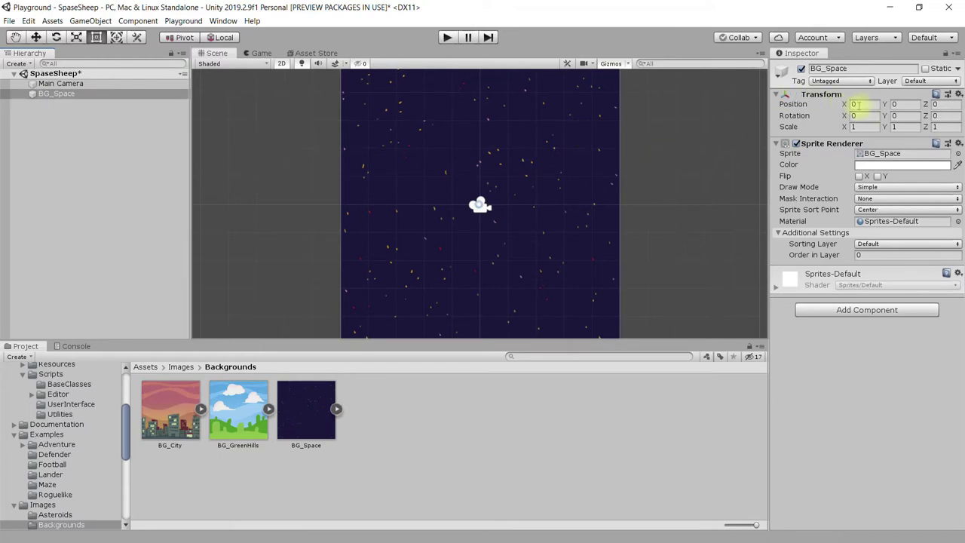
{"action": "left_click", "coordinate": [901, 105]}
{"action": "left_click", "coordinate": [942, 105]}
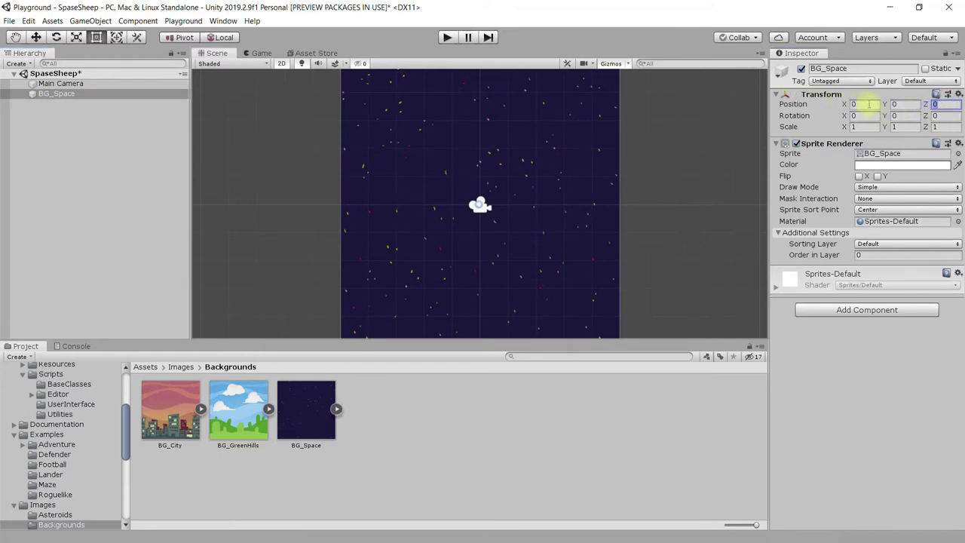
{"action": "left_click", "coordinate": [866, 104]}
{"action": "left_click", "coordinate": [905, 104]}
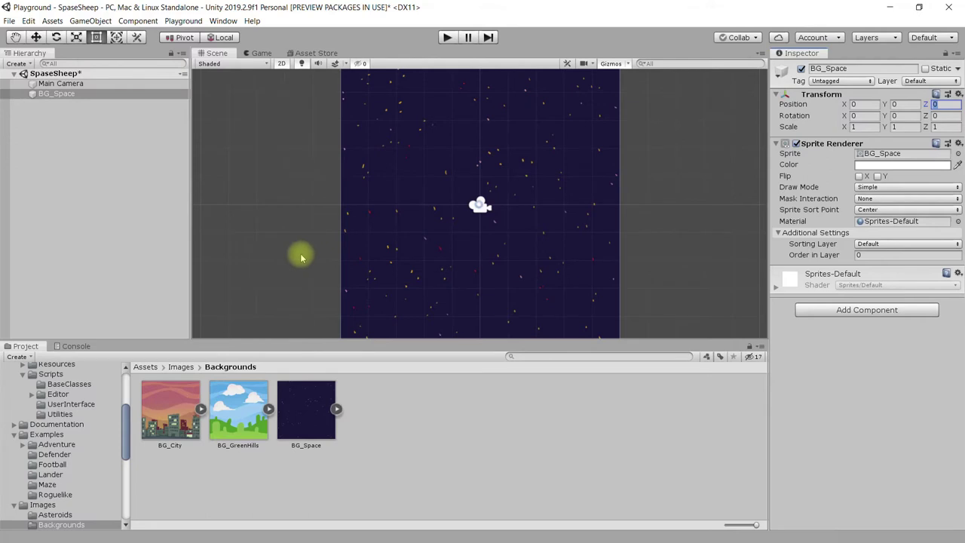
{"action": "left_click", "coordinate": [281, 64]}
Zoom out and centre the sprite and camera frame in 2D, then preview through the Game view.
{"action": "left_click", "coordinate": [280, 64]}
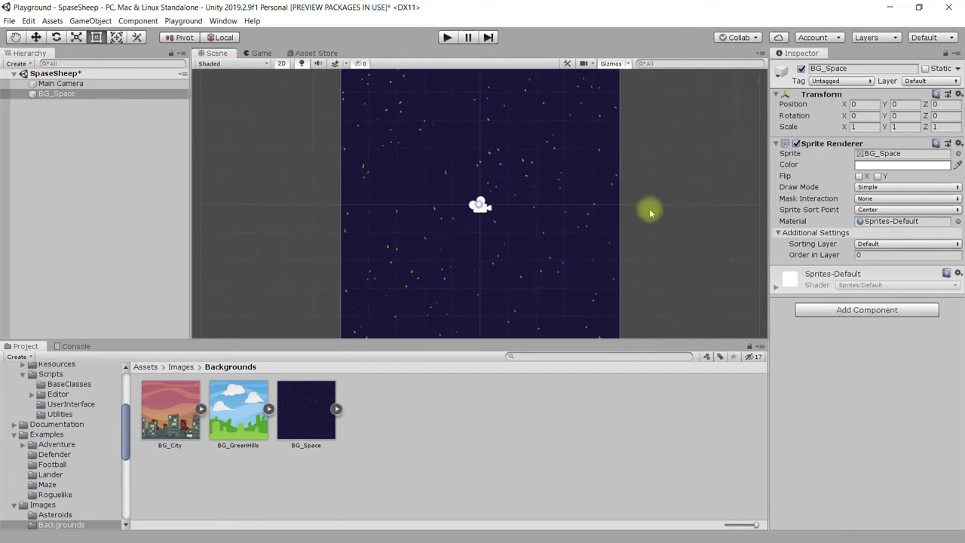
{"action": "scroll", "coordinate": [678, 194], "scroll_direction": "down", "scroll_amount": 1}
{"action": "scroll", "coordinate": [684, 191], "scroll_direction": "down", "scroll_amount": 1}
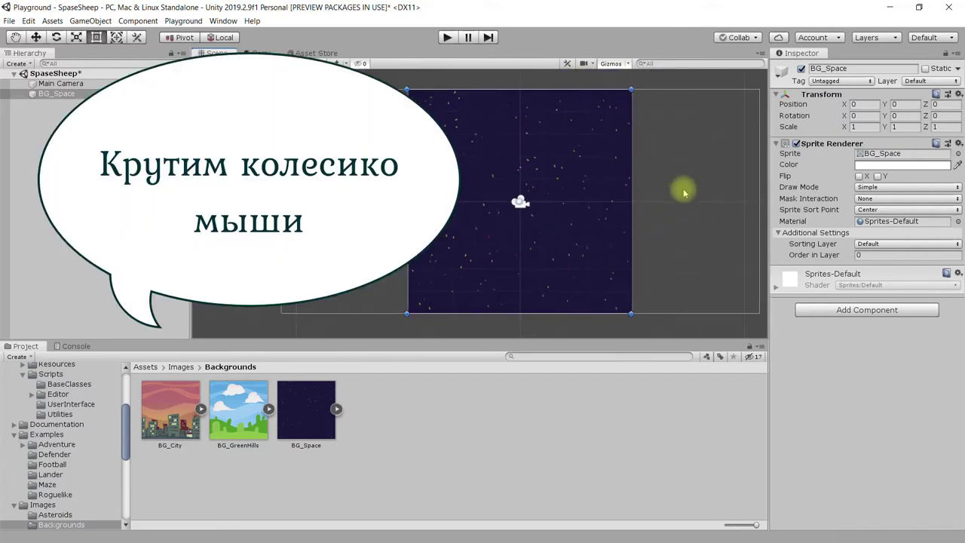
{"action": "scroll", "coordinate": [686, 193], "scroll_direction": "down", "scroll_amount": 1}
{"action": "scroll", "coordinate": [692, 202], "scroll_direction": "down", "scroll_amount": 1}
{"action": "scroll", "coordinate": [690, 219], "scroll_direction": "down", "scroll_amount": 1}
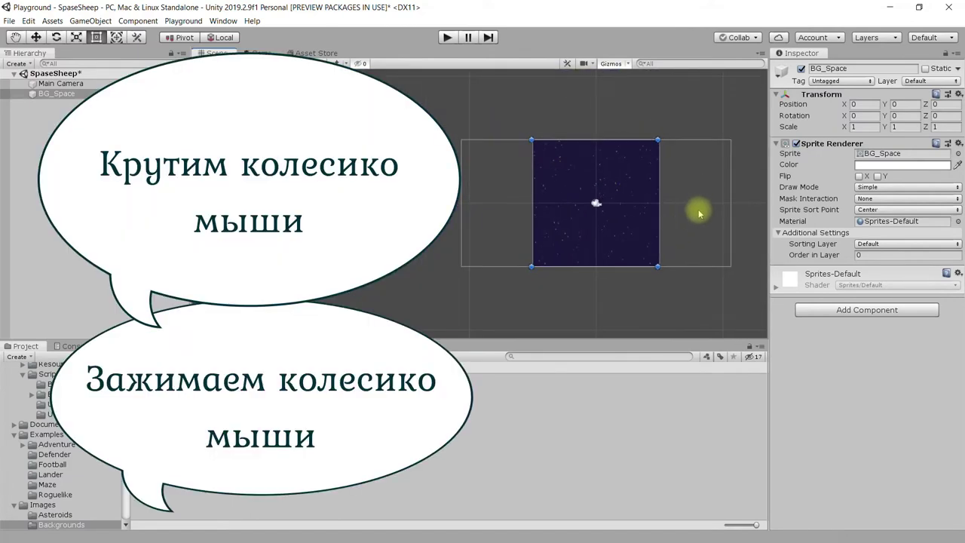
{"action": "middle_click_drag", "start_coordinate": [638, 200], "coordinate": [448, 220]}
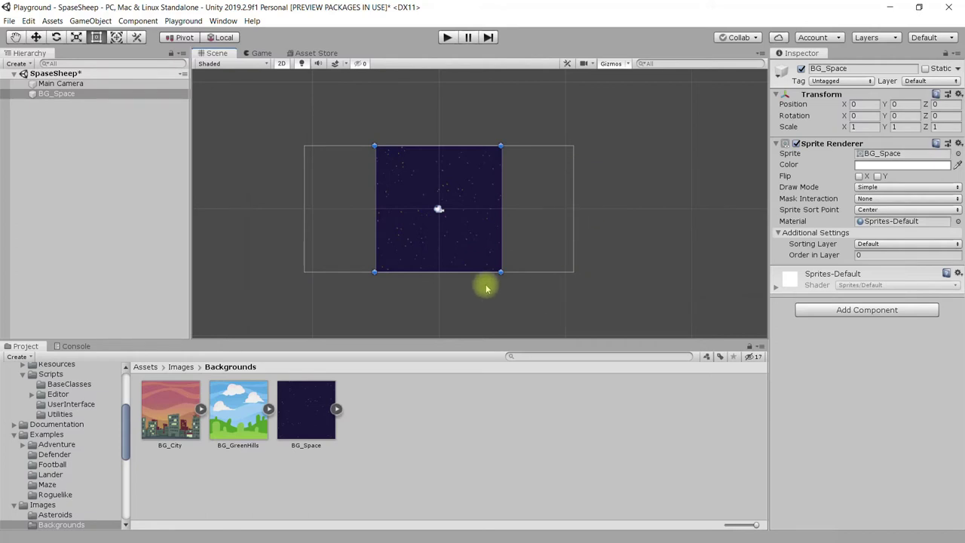
{"action": "left_click", "coordinate": [258, 54]}
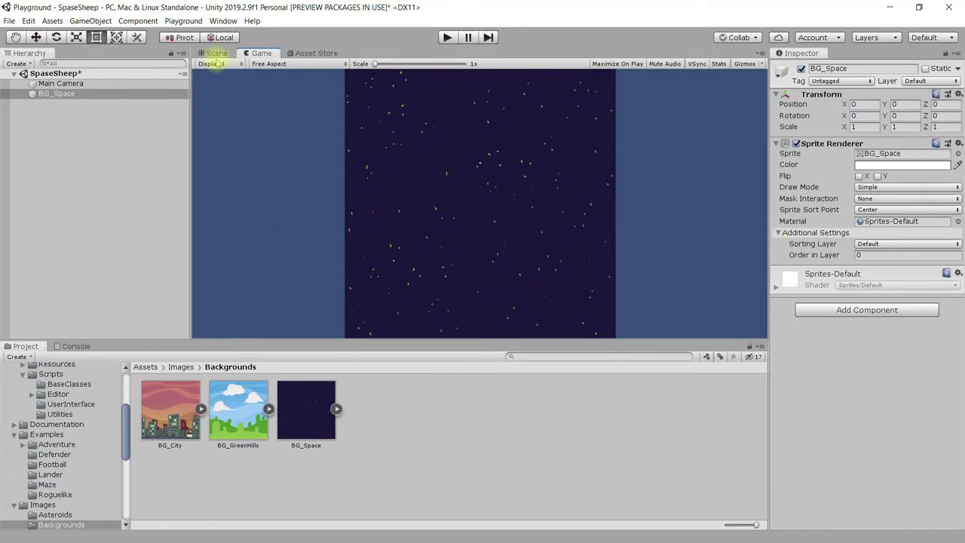
Drag BG_Space's corners outward past the camera rectangle, reaching scale 3.387 by 2.095.
{"action": "left_click", "coordinate": [216, 55]}
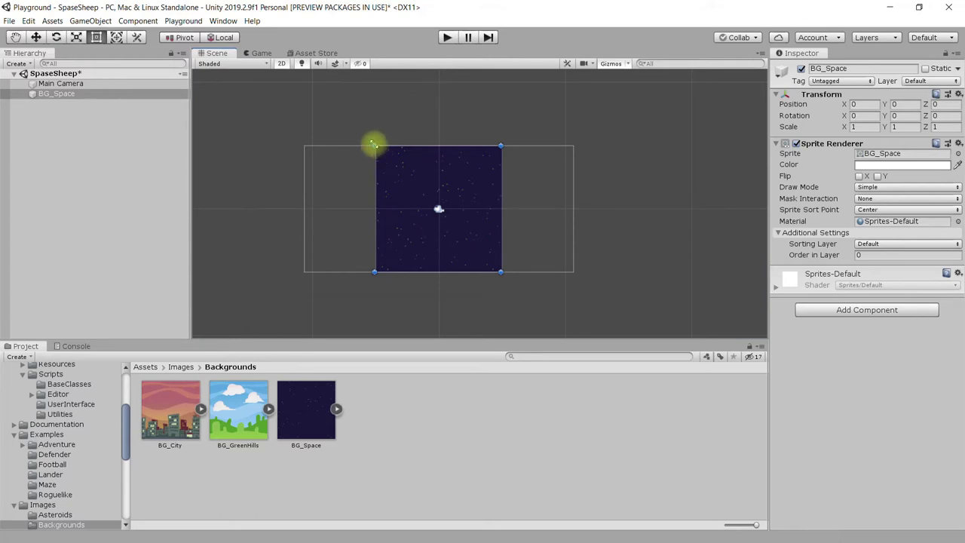
{"action": "left_click_drag", "start_coordinate": [374, 145], "coordinate": [255, 88]}
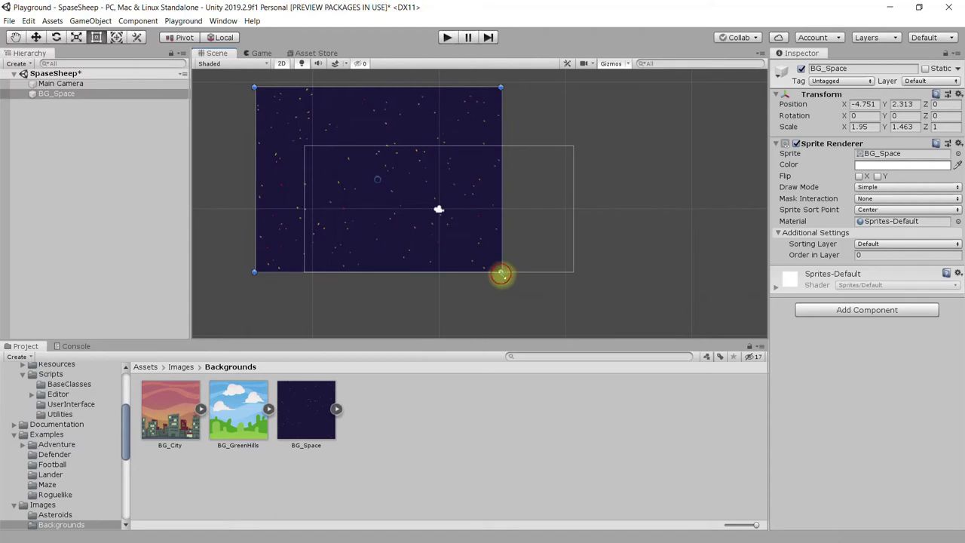
{"action": "left_click_drag", "start_coordinate": [501, 274], "coordinate": [684, 356]}
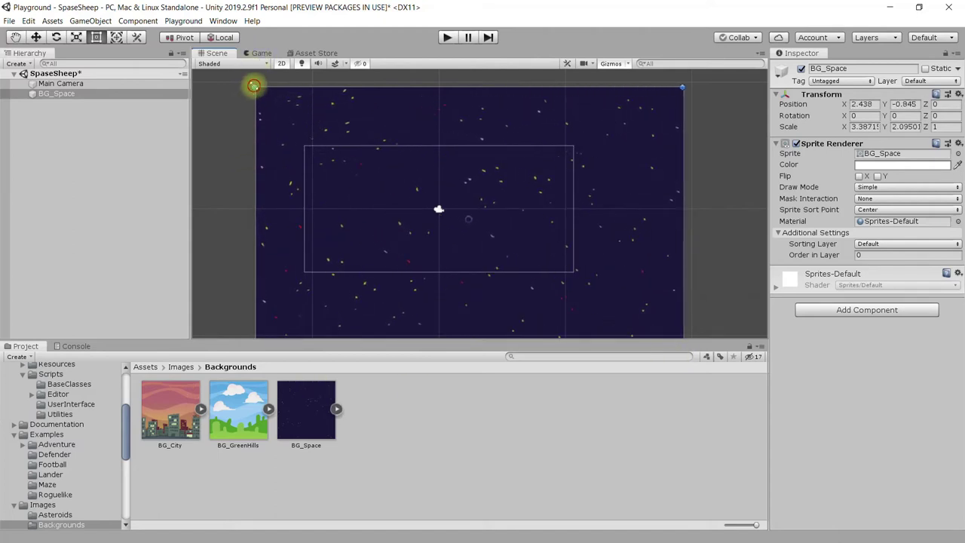
{"action": "left_click_drag", "start_coordinate": [253, 86], "coordinate": [230, 67]}
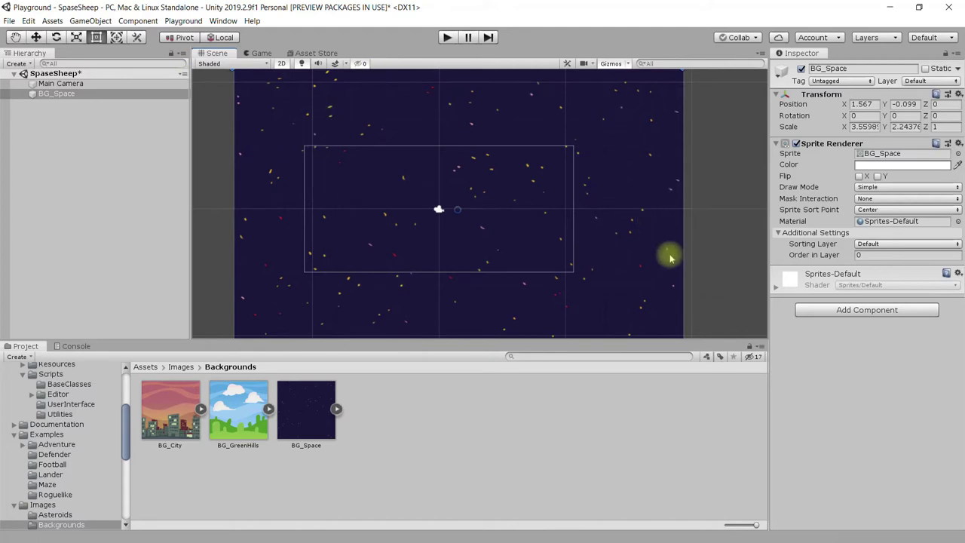
{"action": "left_click", "coordinate": [260, 53]}
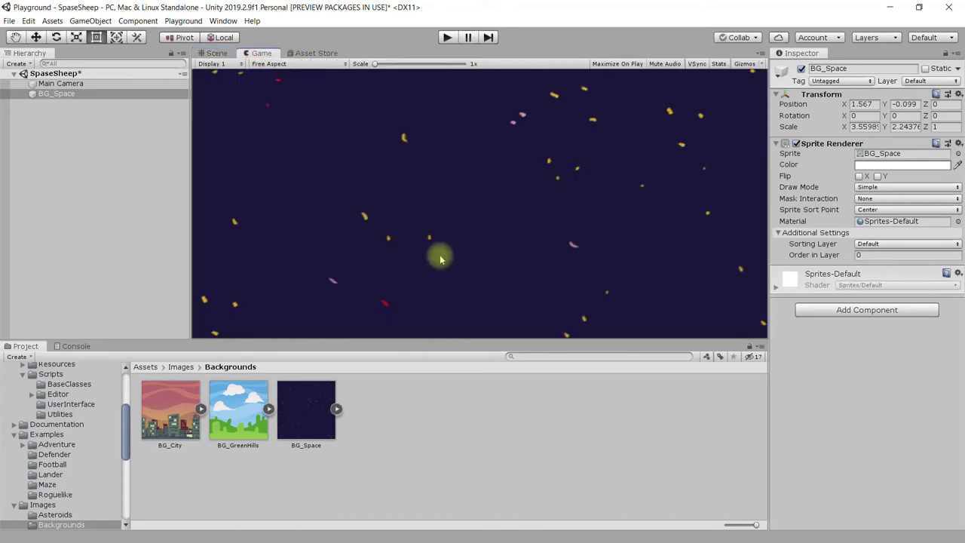
{"action": "left_click", "coordinate": [217, 53]}
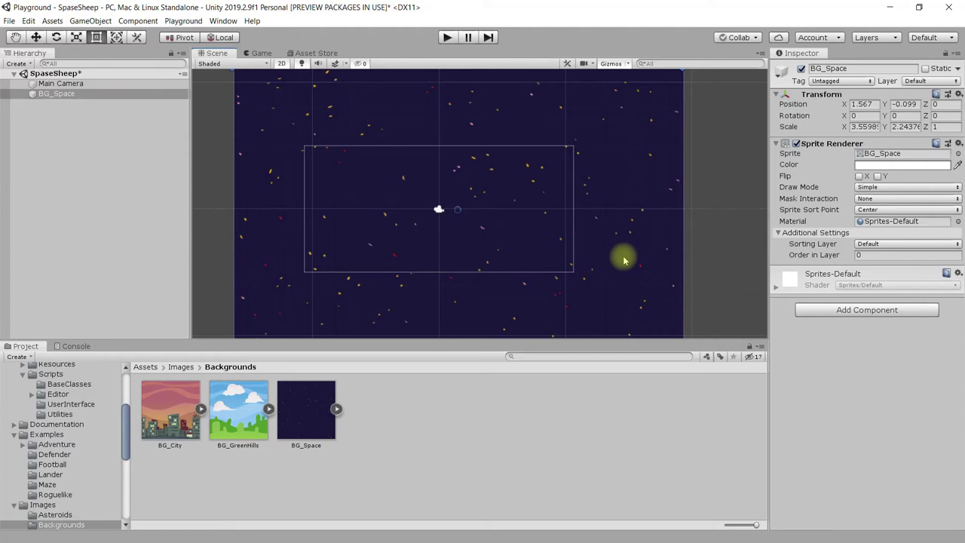
{"action": "left_click", "coordinate": [260, 53]}
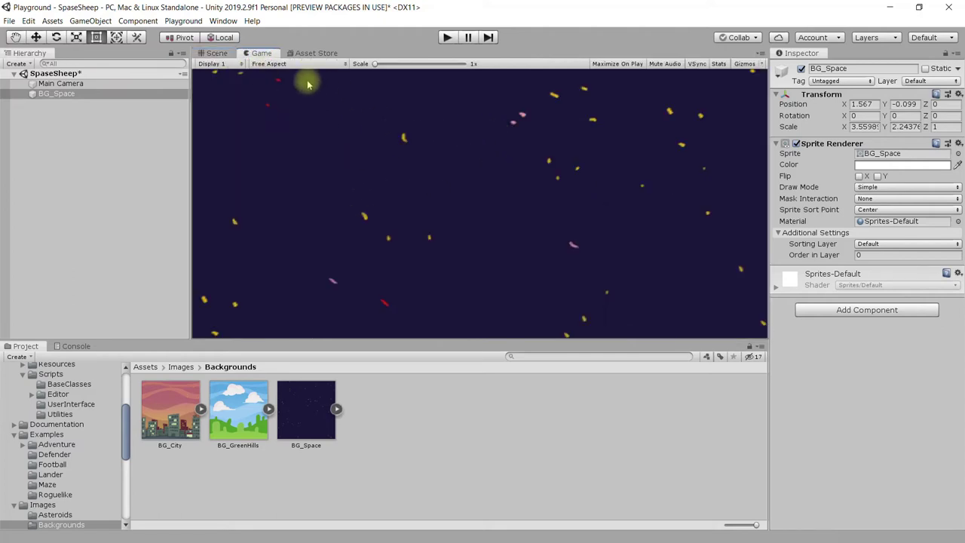
{"action": "left_click", "coordinate": [218, 52]}
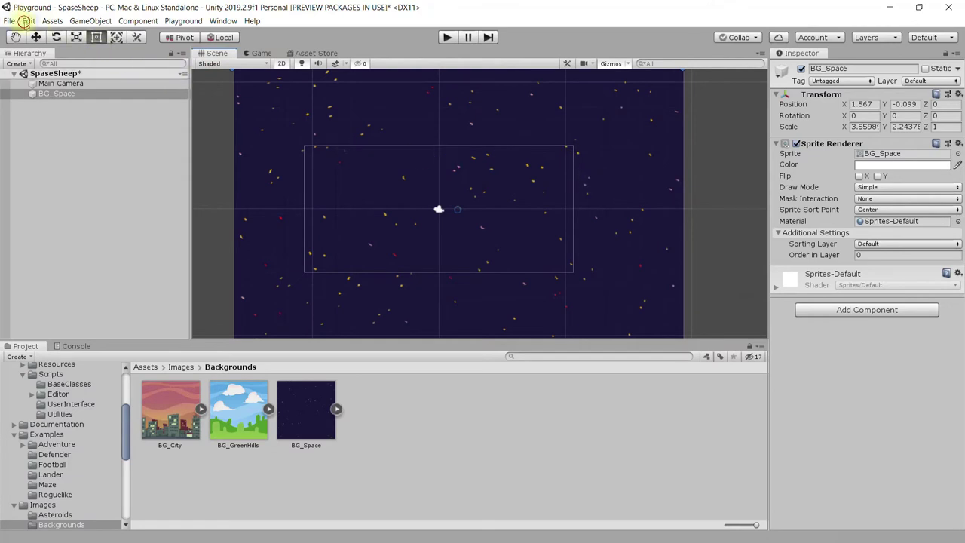
Undo both resizes from the Edit menu, returning BG_Space to scale 1 at 0, 0, 0.
{"action": "left_click", "coordinate": [26, 21]}
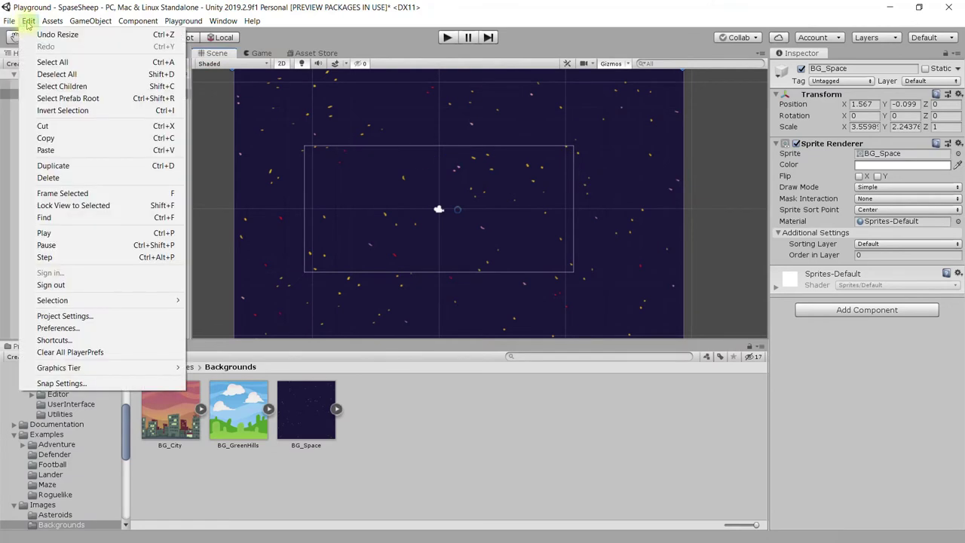
{"action": "left_click", "coordinate": [164, 35]}
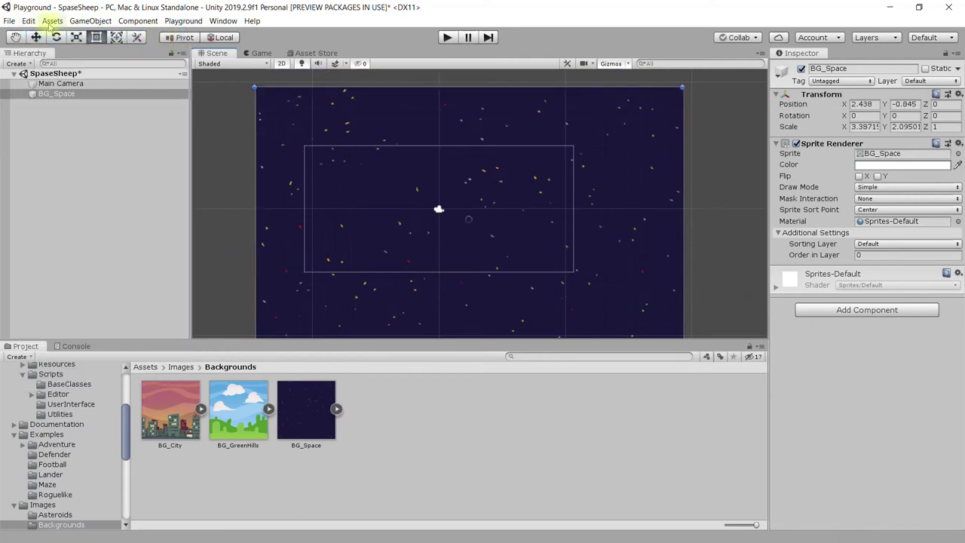
{"action": "left_click", "coordinate": [27, 21]}
{"action": "left_click", "coordinate": [52, 21]}
{"action": "mouse_move", "coordinate": [29, 21]}
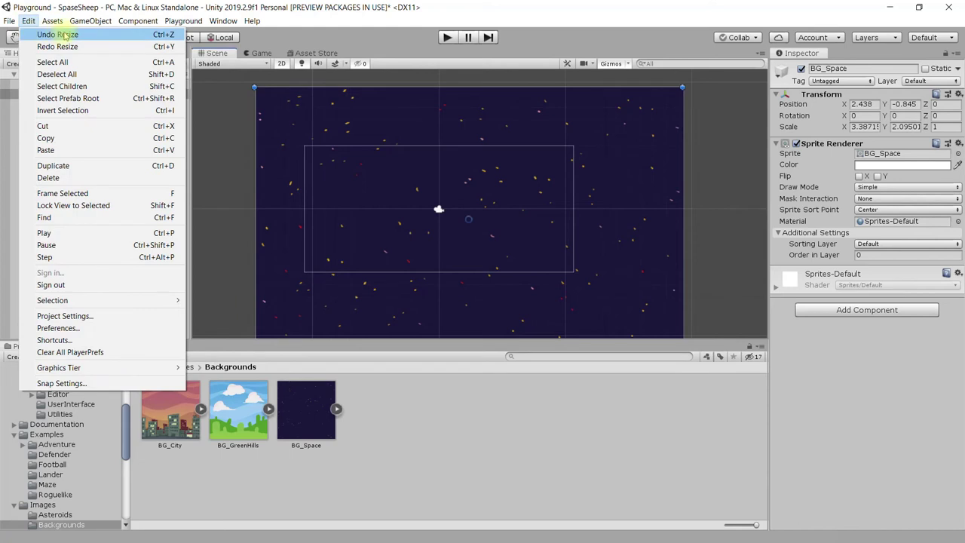
{"action": "left_click", "coordinate": [67, 35]}
{"action": "left_click", "coordinate": [28, 21]}
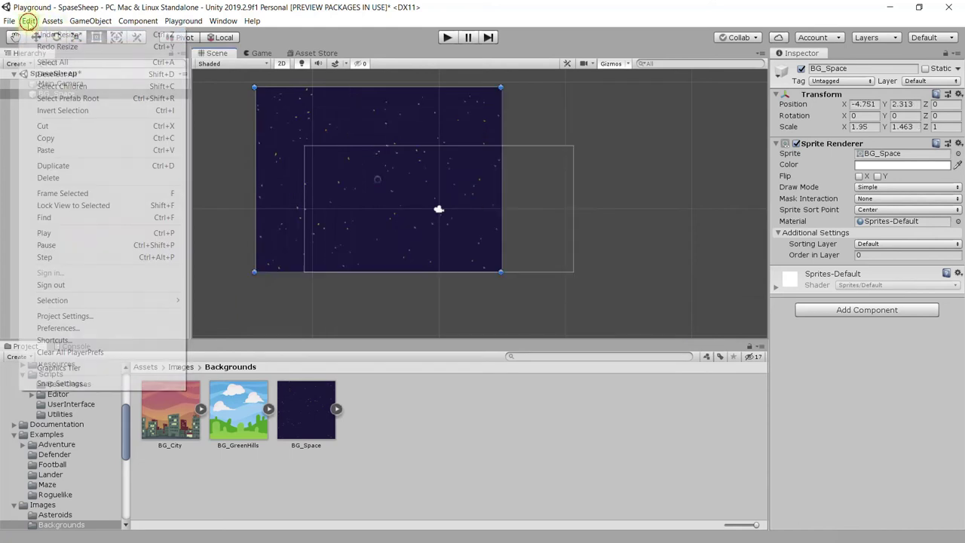
{"action": "left_click", "coordinate": [42, 34]}
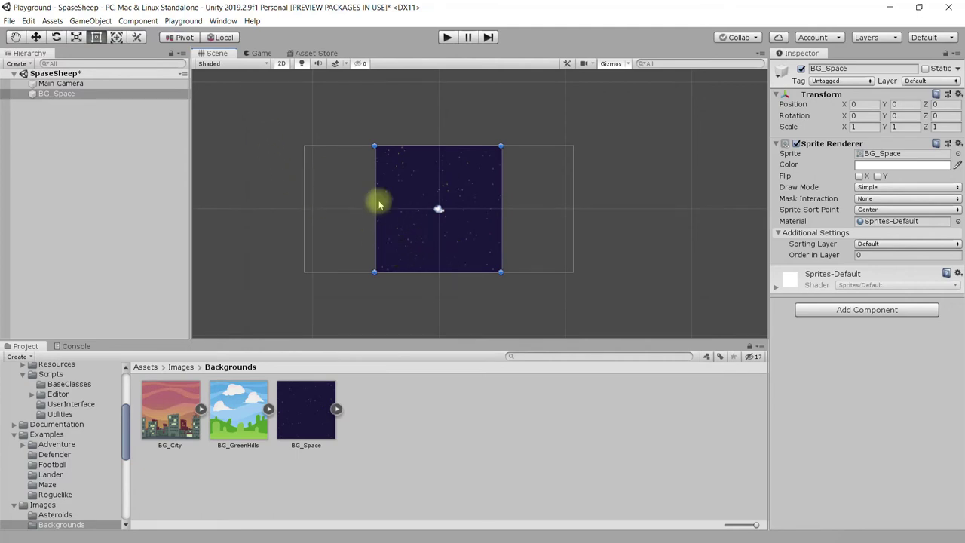
{"action": "left_click", "coordinate": [261, 54]}
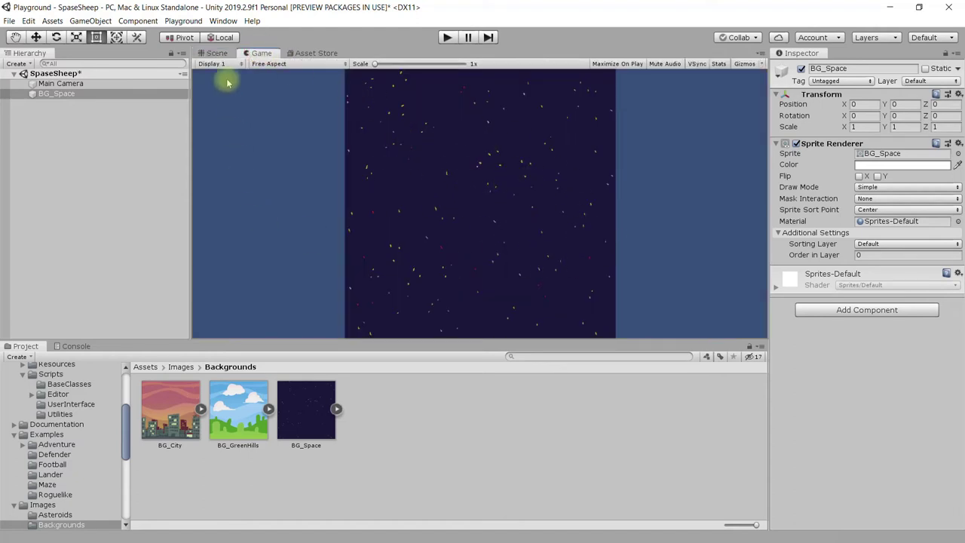
{"action": "left_click", "coordinate": [216, 54]}
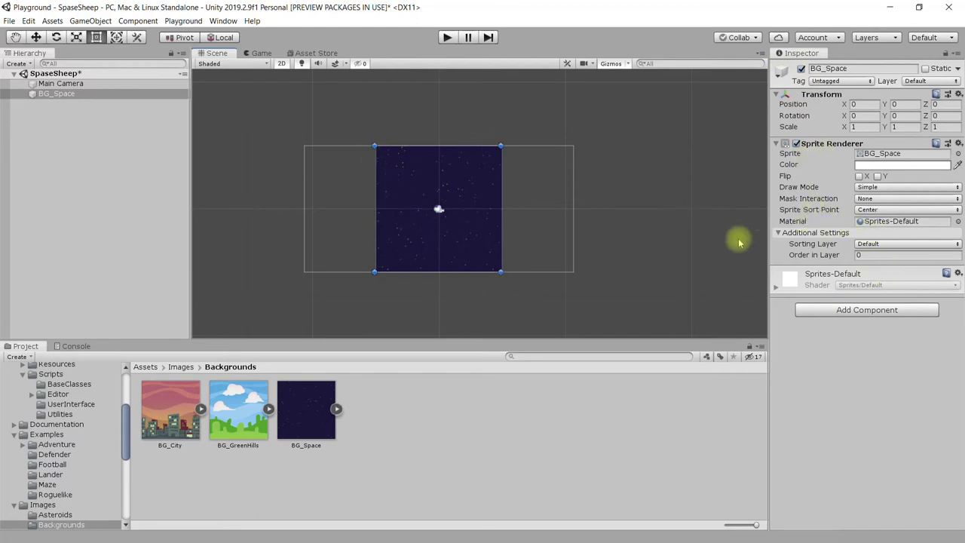
{"action": "left_click", "coordinate": [861, 188]}
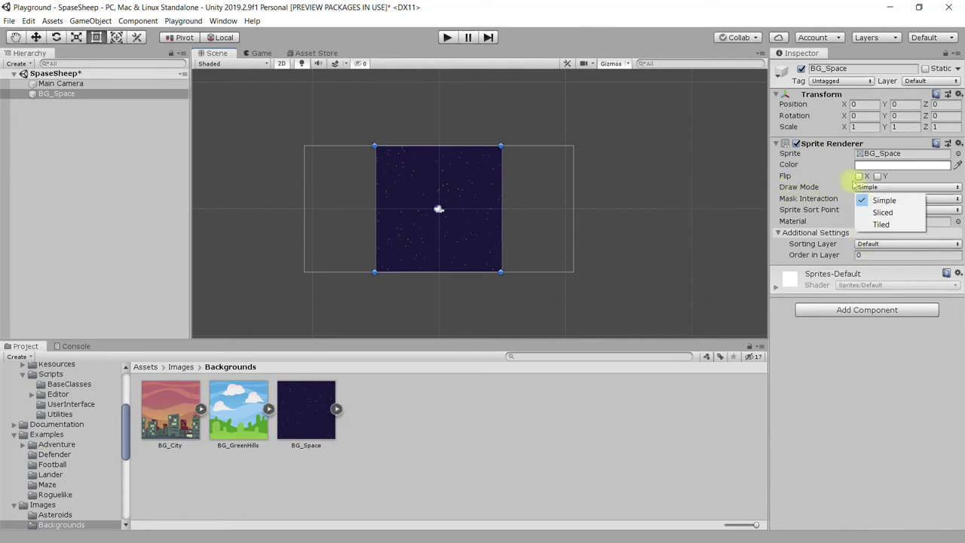
Set BG_Space's Draw Mode to Tiled and drag its edges out to about 40 by 22.5.
{"action": "left_click", "coordinate": [891, 227]}
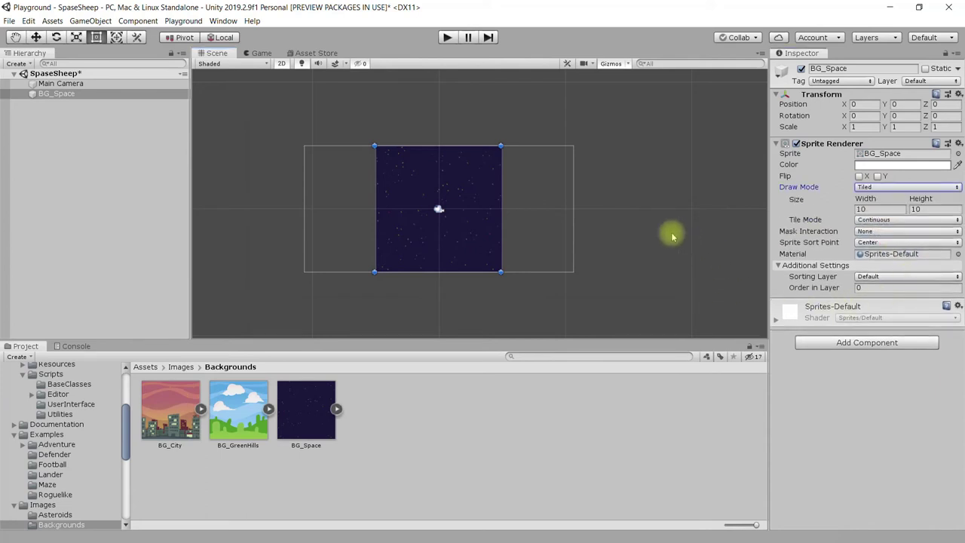
{"action": "left_click_drag", "start_coordinate": [502, 222], "coordinate": [635, 233]}
{"action": "left_click_drag", "start_coordinate": [377, 223], "coordinate": [267, 217]}
{"action": "left_click_drag", "start_coordinate": [258, 217], "coordinate": [224, 213]}
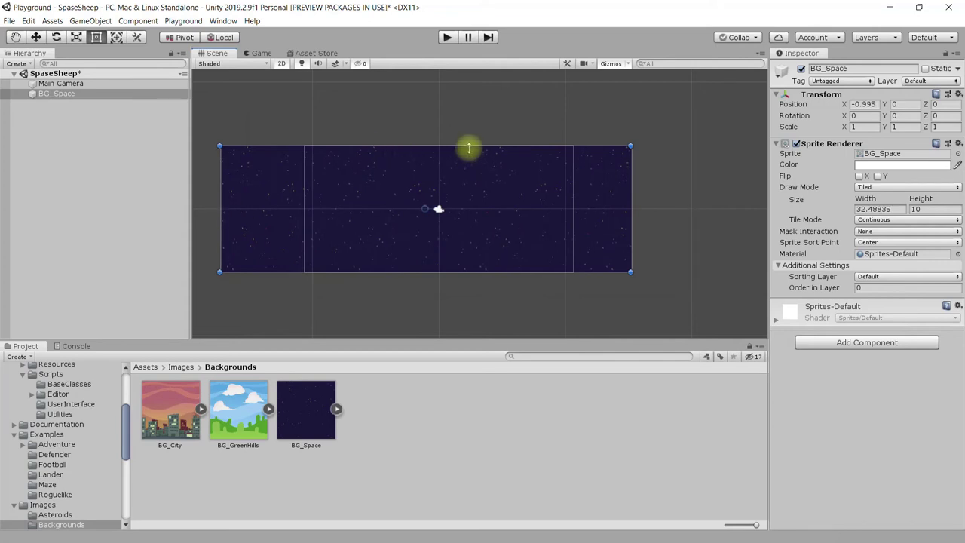
{"action": "left_click_drag", "start_coordinate": [469, 148], "coordinate": [450, 64]}
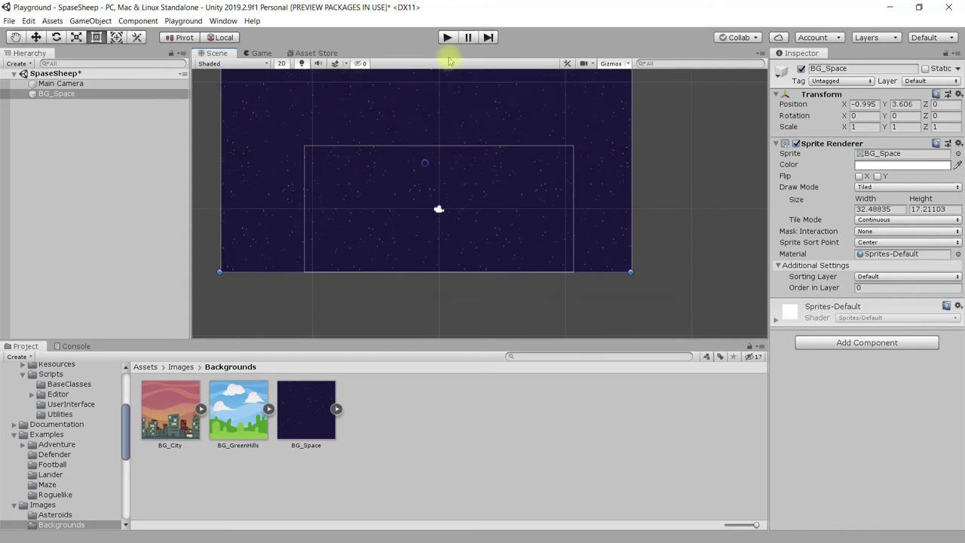
{"action": "mouse_move", "coordinate": [505, 272]}
{"action": "left_mouse_down"}
{"action": "mouse_move", "coordinate": [506, 353]}
{"action": "mouse_move", "coordinate": [505, 344]}
{"action": "left_mouse_up"}
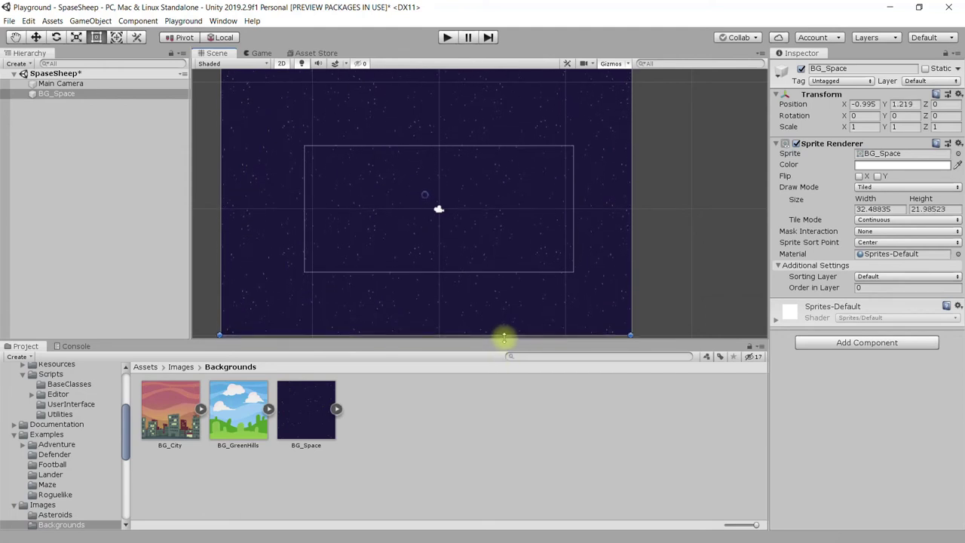
{"action": "left_click_drag", "start_coordinate": [632, 210], "coordinate": [777, 215]}
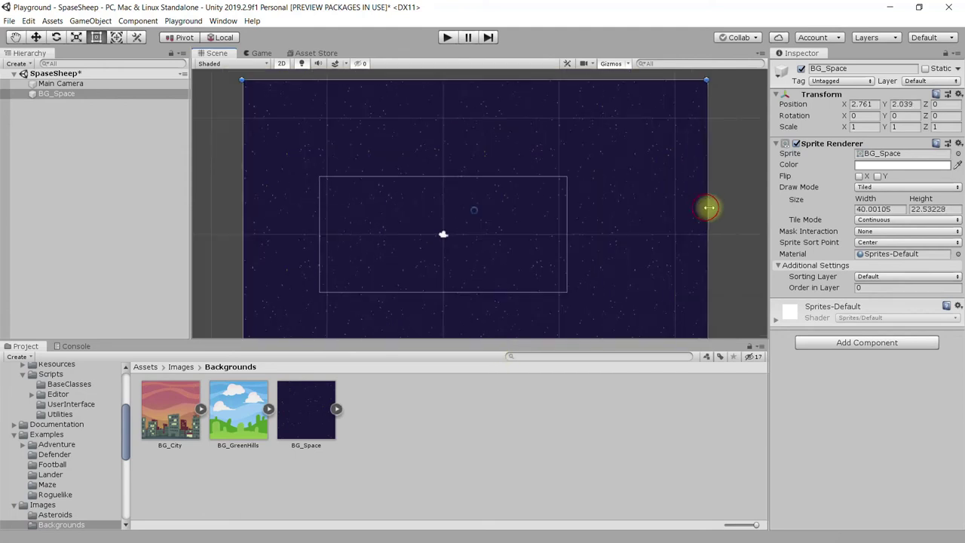
Push BG_Space's top, right, left and bottom edges outward, undoing the last overshoot.
{"action": "left_click_drag", "start_coordinate": [589, 80], "coordinate": [591, 534]}
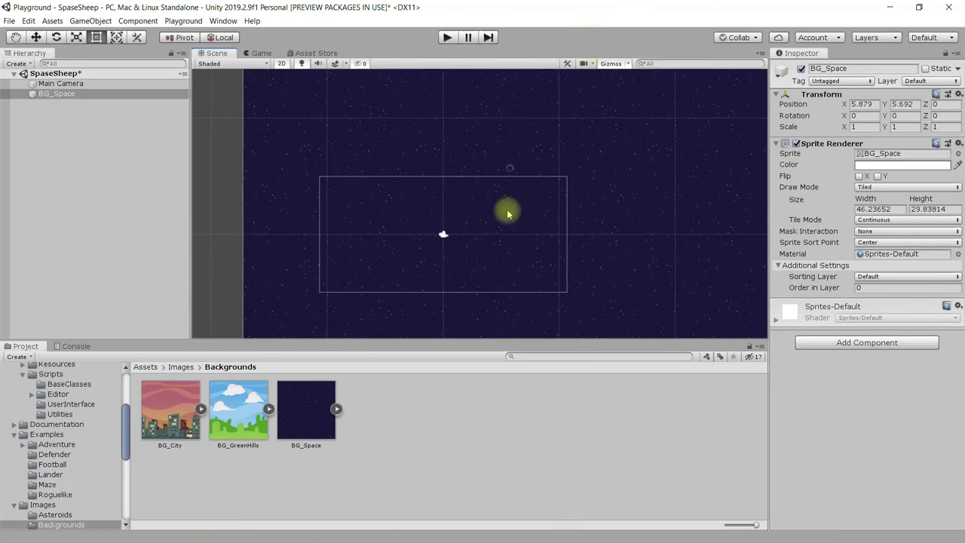
{"action": "middle_click_drag", "start_coordinate": [593, 189], "coordinate": [547, 310]}
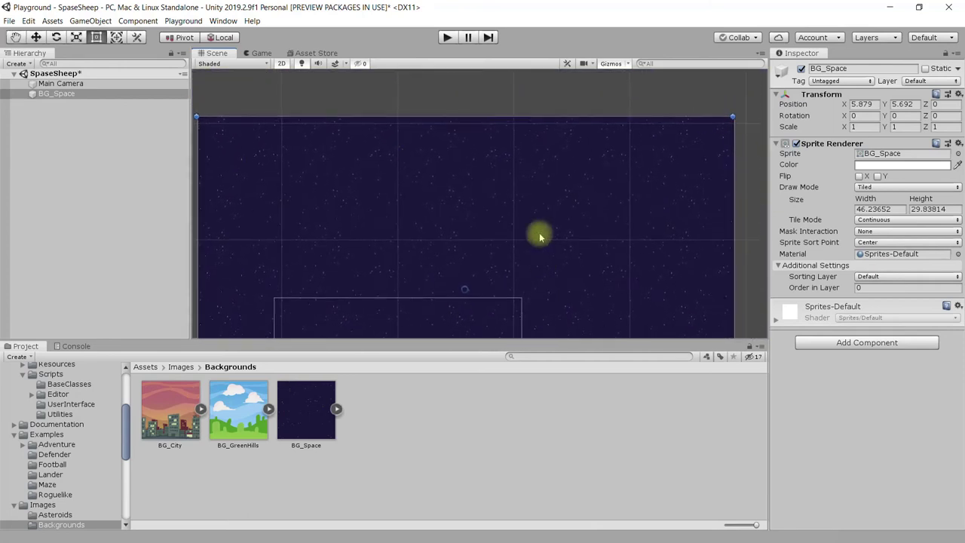
{"action": "left_click_drag", "start_coordinate": [520, 116], "coordinate": [521, 159]}
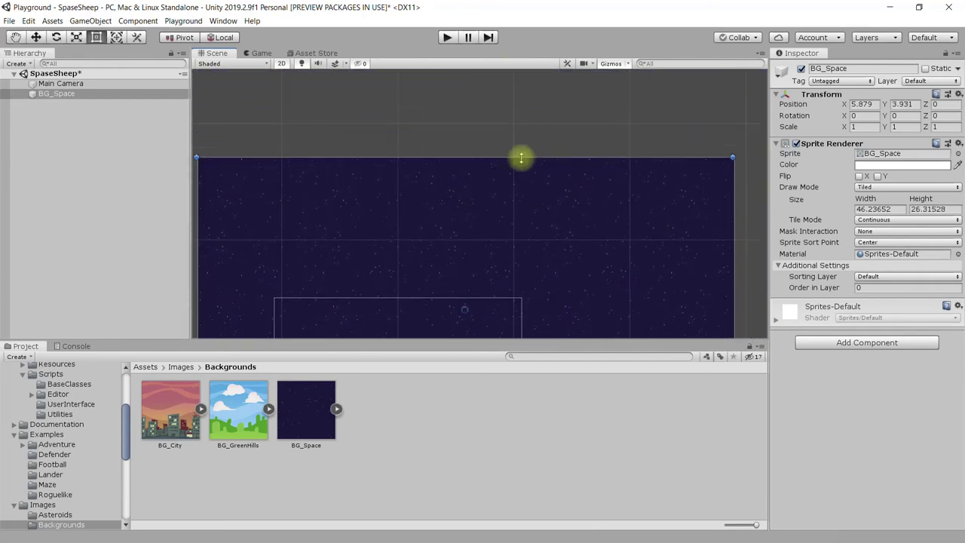
{"action": "mouse_move", "coordinate": [732, 242]}
{"action": "left_mouse_down"}
{"action": "mouse_move", "coordinate": [763, 245]}
{"action": "mouse_move", "coordinate": [722, 239]}
{"action": "left_mouse_up"}
{"action": "middle_click_drag", "start_coordinate": [504, 233], "coordinate": [563, 188]}
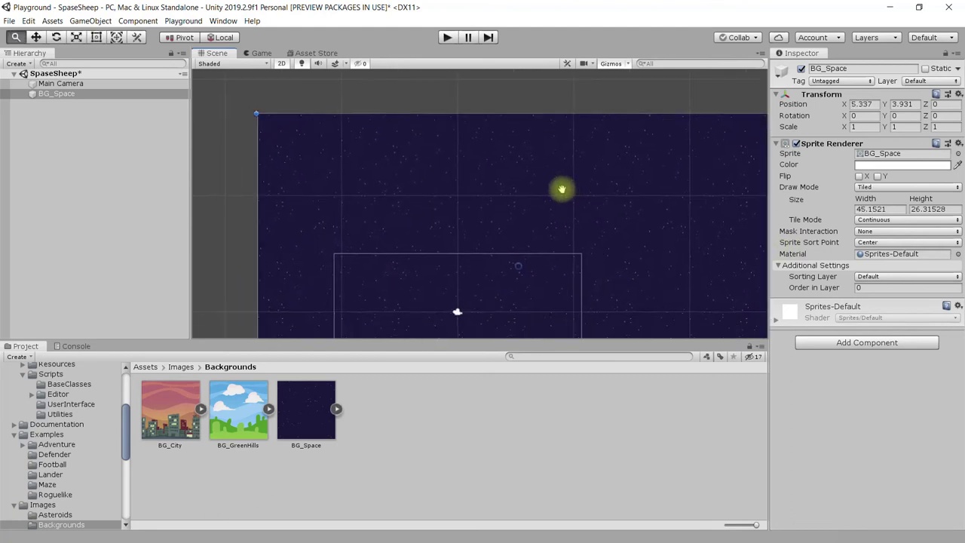
{"action": "left_click_drag", "start_coordinate": [256, 239], "coordinate": [210, 237]}
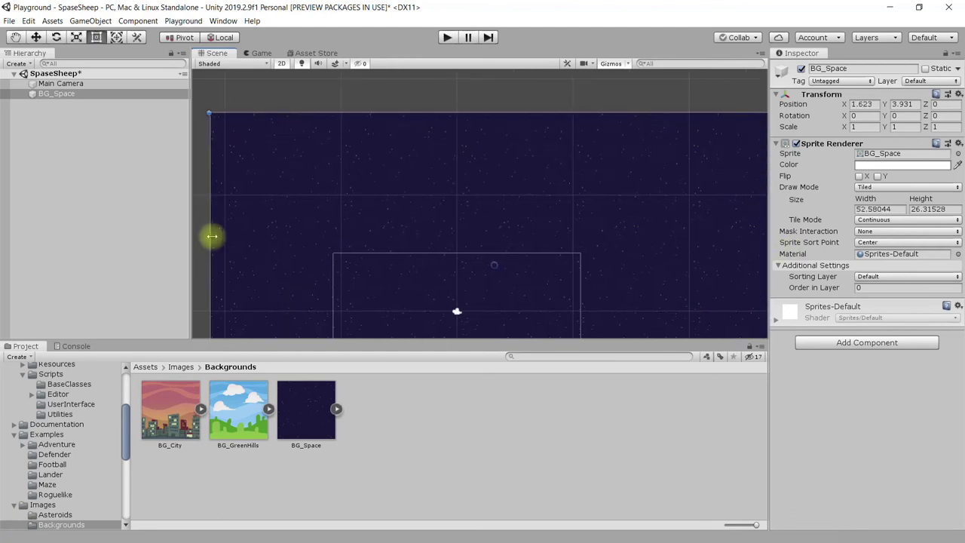
{"action": "middle_click_drag", "start_coordinate": [405, 237], "coordinate": [442, 126]}
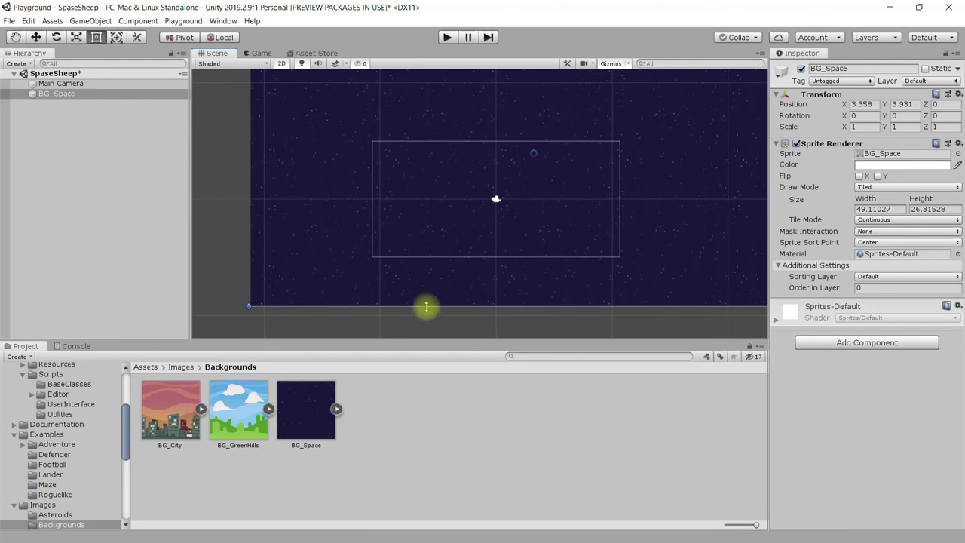
{"action": "left_click_drag", "start_coordinate": [426, 306], "coordinate": [436, 349]}
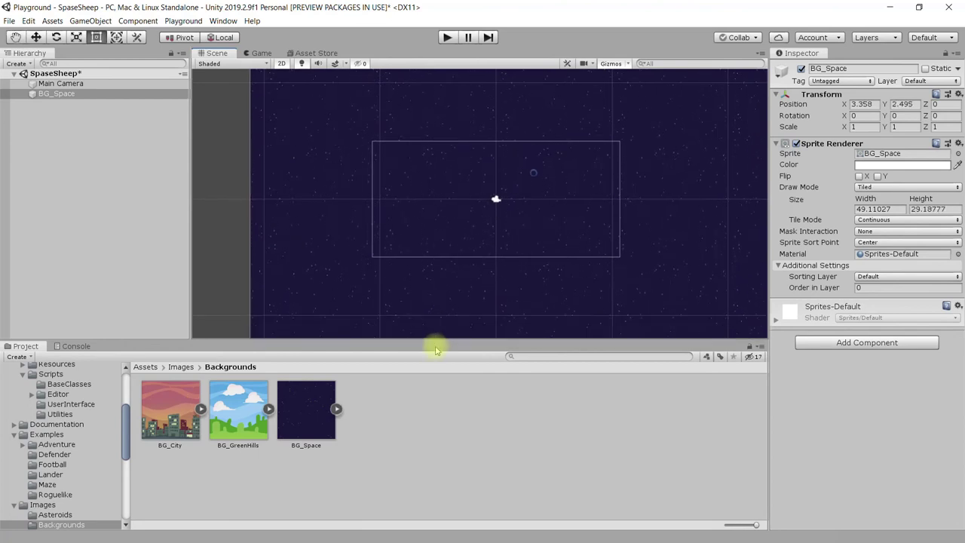
{"action": "left_click_drag", "start_coordinate": [436, 349], "coordinate": [433, 311]}
{"action": "key", "text": "ctrl+z"}
{"action": "key", "text": "ctrl+z"}
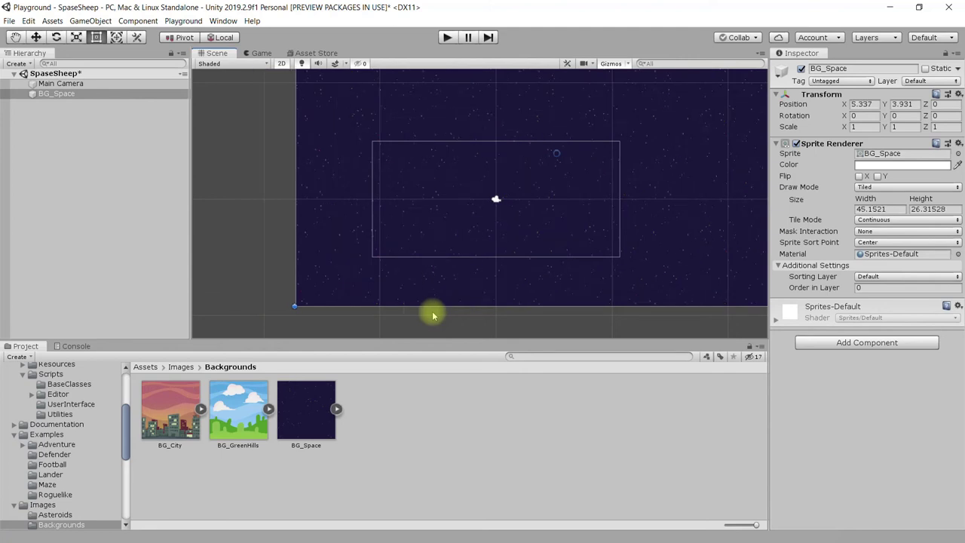
Zoom out and extend the top and right edges further, to about 48.6 by 28.1.
{"action": "scroll", "coordinate": [556, 189], "scroll_direction": "down", "scroll_amount": 1}
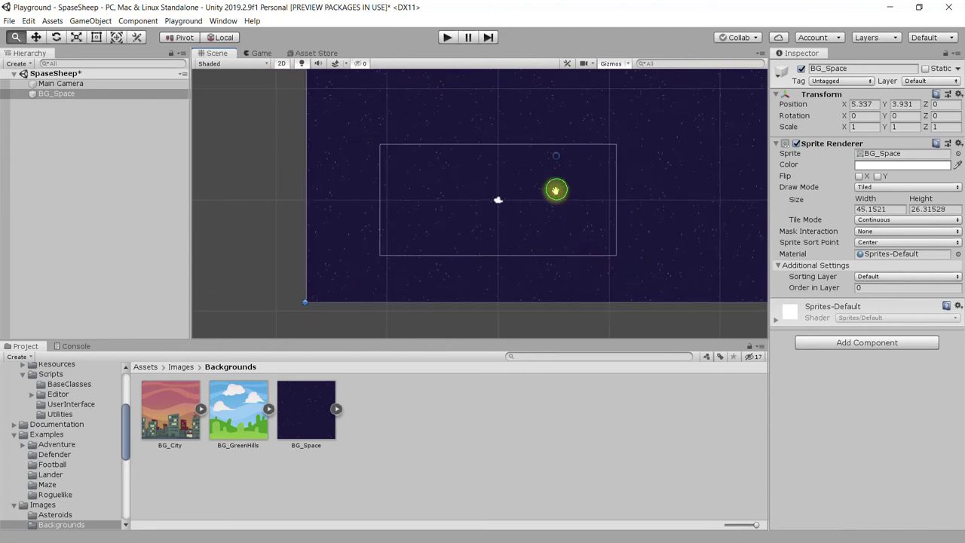
{"action": "middle_click_drag", "start_coordinate": [556, 189], "coordinate": [480, 273]}
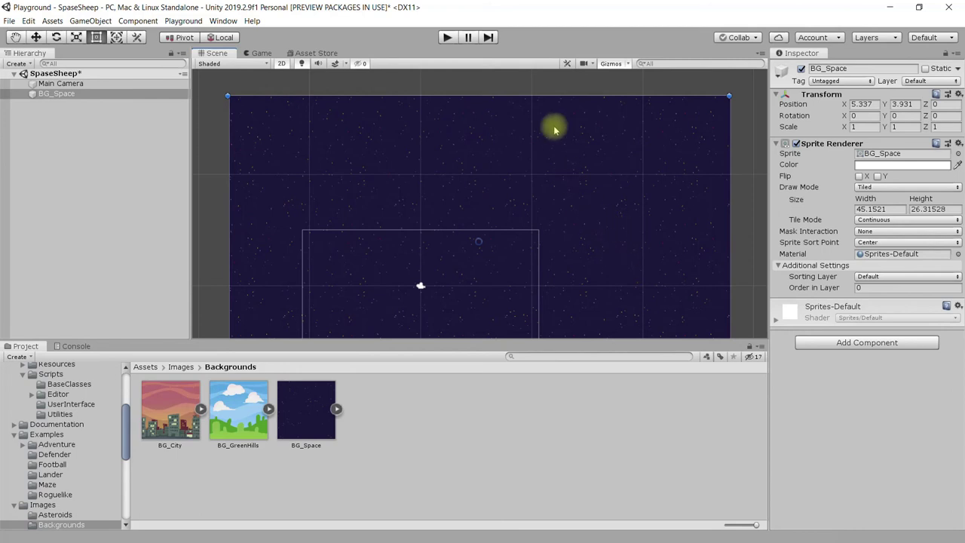
{"action": "left_click_drag", "start_coordinate": [534, 95], "coordinate": [534, 76]}
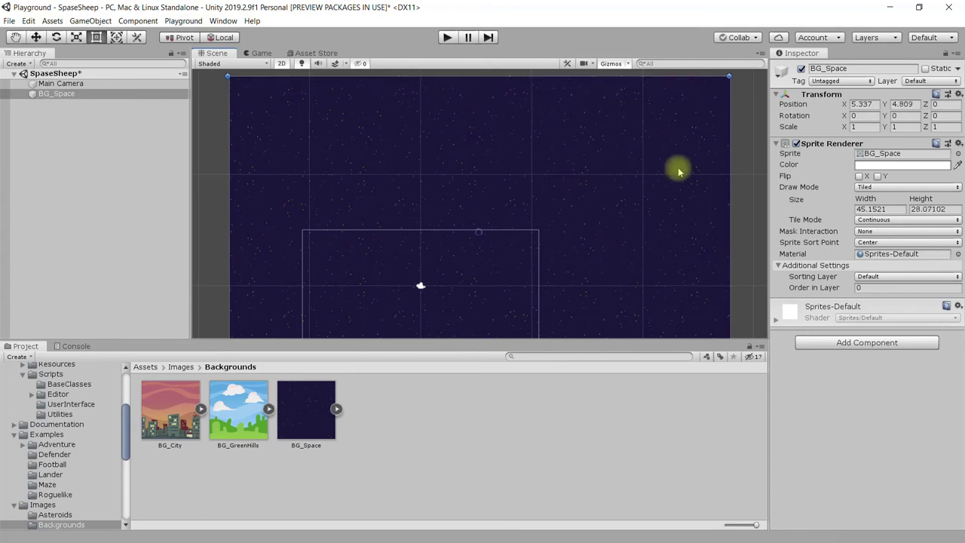
{"action": "left_click_drag", "start_coordinate": [730, 178], "coordinate": [768, 178]}
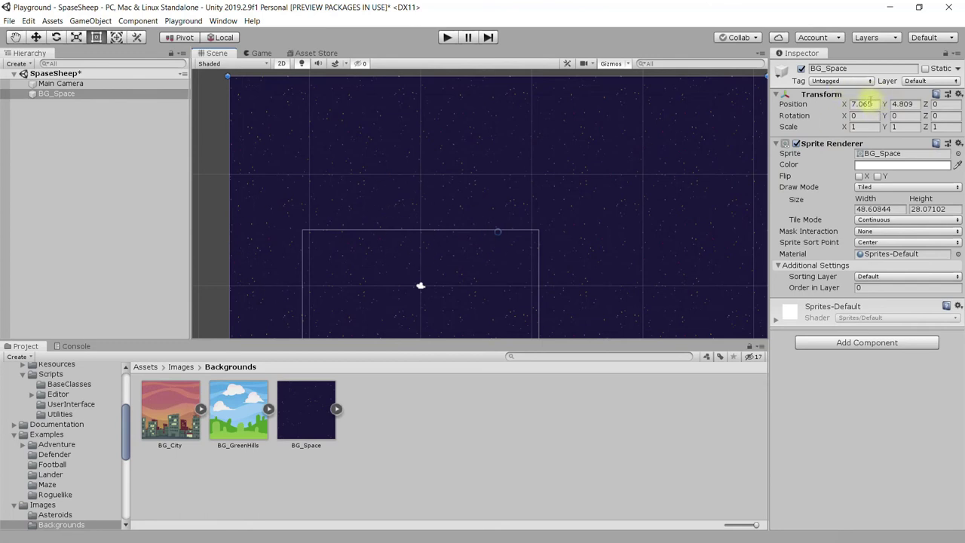
{"action": "right_click", "coordinate": [868, 98]}
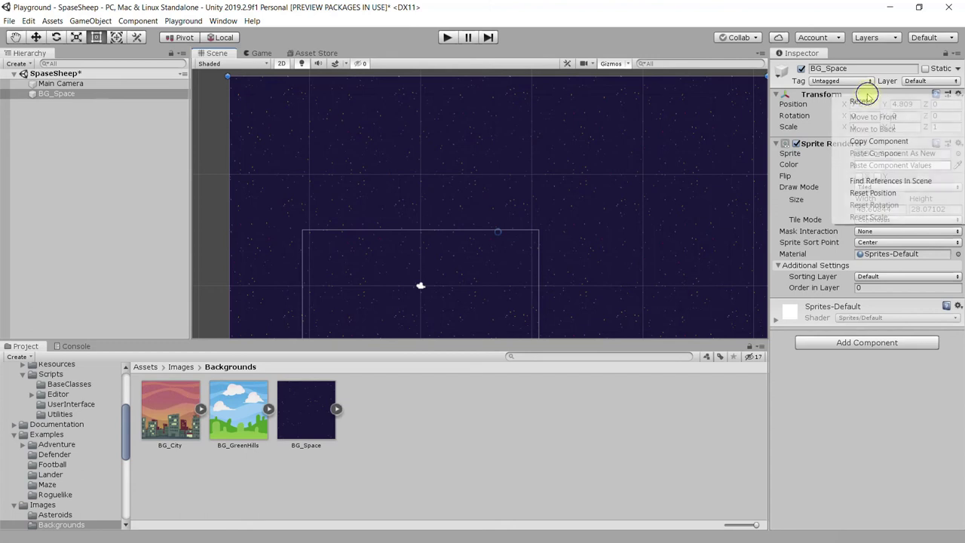
Reset BG_Space's Transform position to 0, 0, 0 and recentre the Scene view on it.
{"action": "left_click", "coordinate": [896, 195]}
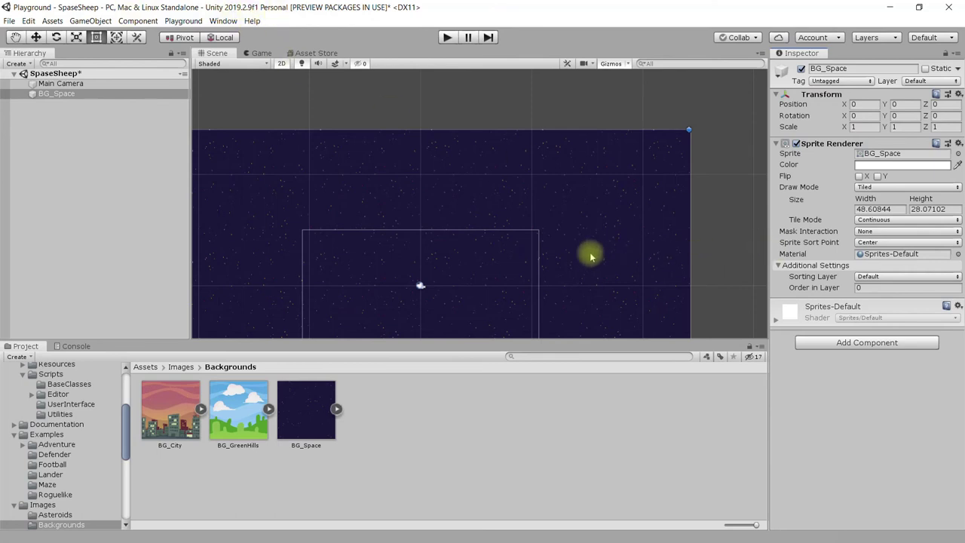
{"action": "middle_click_drag", "start_coordinate": [575, 256], "coordinate": [616, 199]}
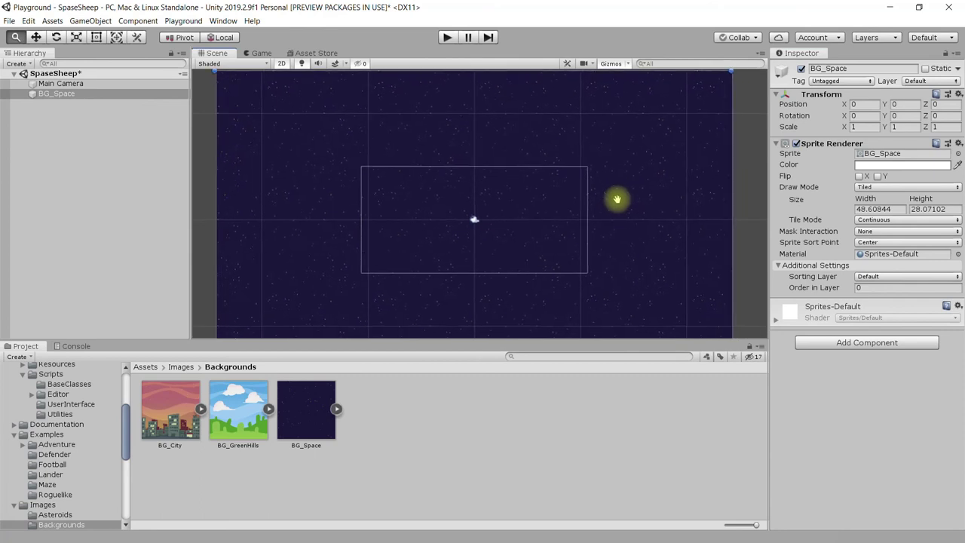
{"action": "left_click", "coordinate": [260, 53]}
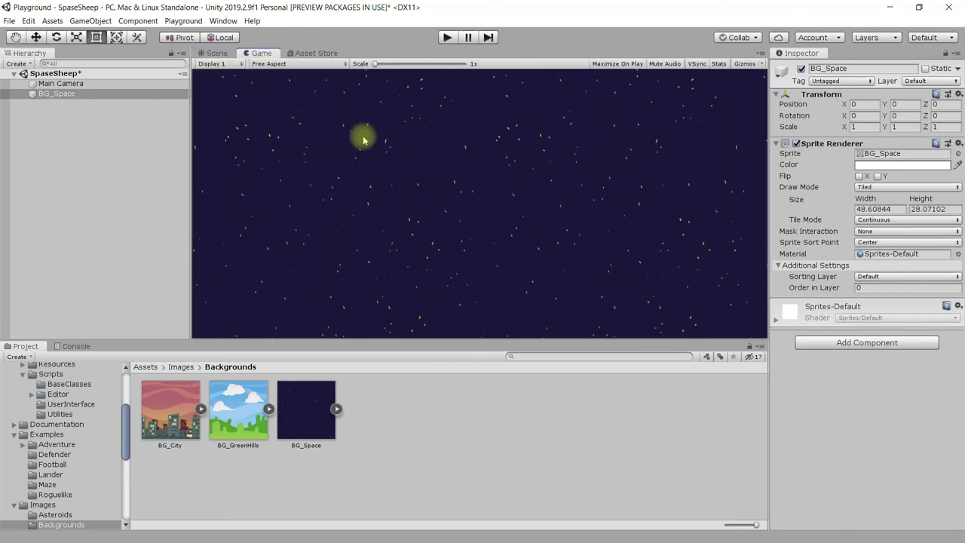
{"action": "left_click", "coordinate": [217, 52]}
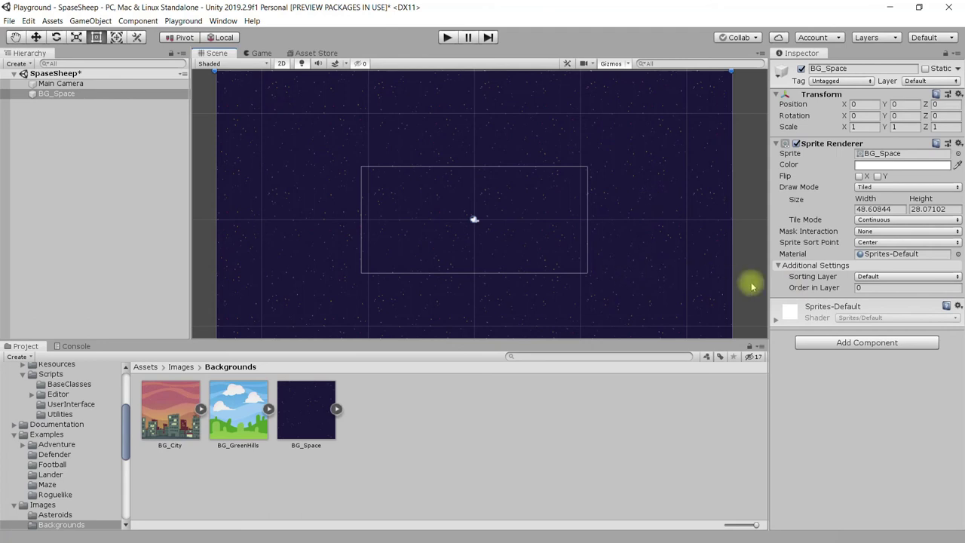
{"action": "left_click", "coordinate": [890, 277]}
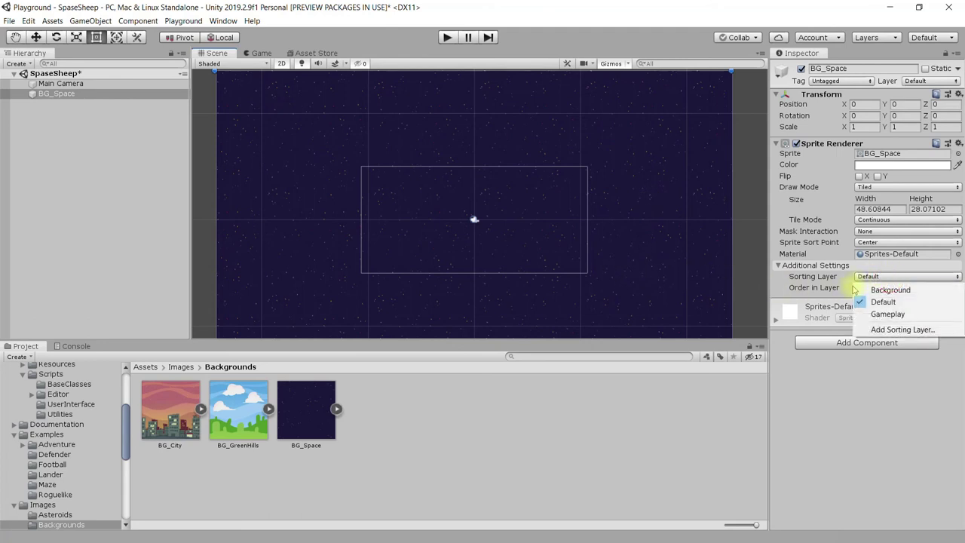
Set BG_Space's Sprite Renderer sorting layer to Background, keeping order in layer 0.
{"action": "left_click", "coordinate": [890, 289]}
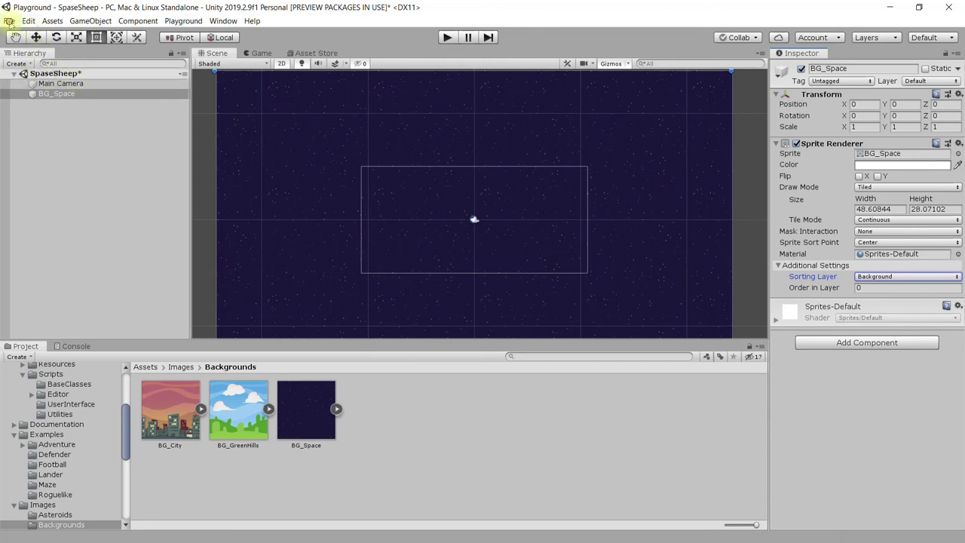
Save the SpaseSheep scene via File > Save.
{"action": "left_click", "coordinate": [9, 21]}
{"action": "left_click", "coordinate": [25, 62]}
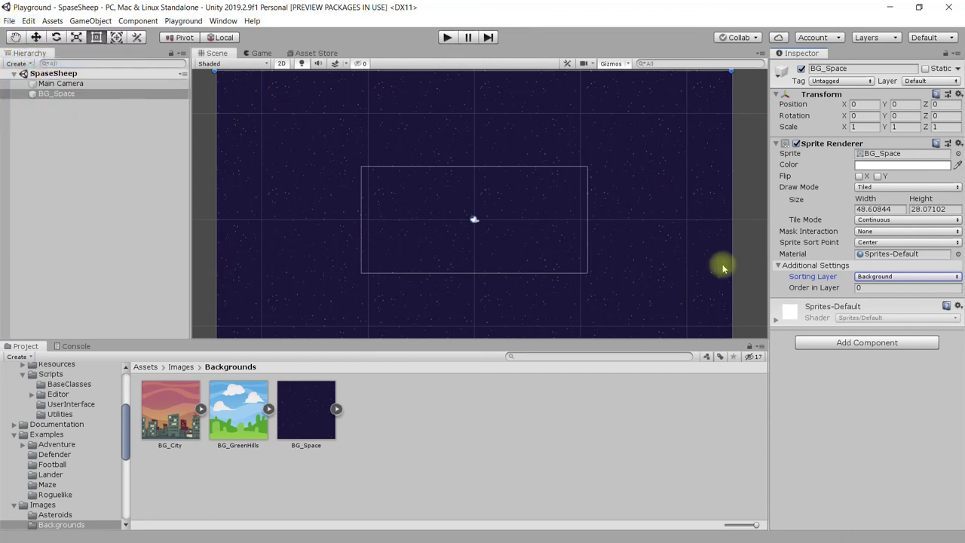